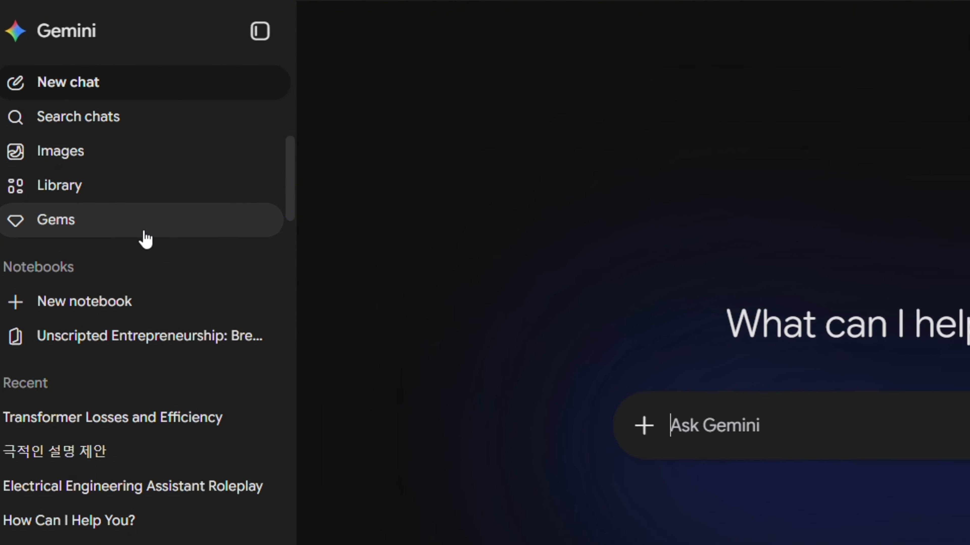
Create a new Gem in the Gem manager and name it "electrical".
click(162, 264)
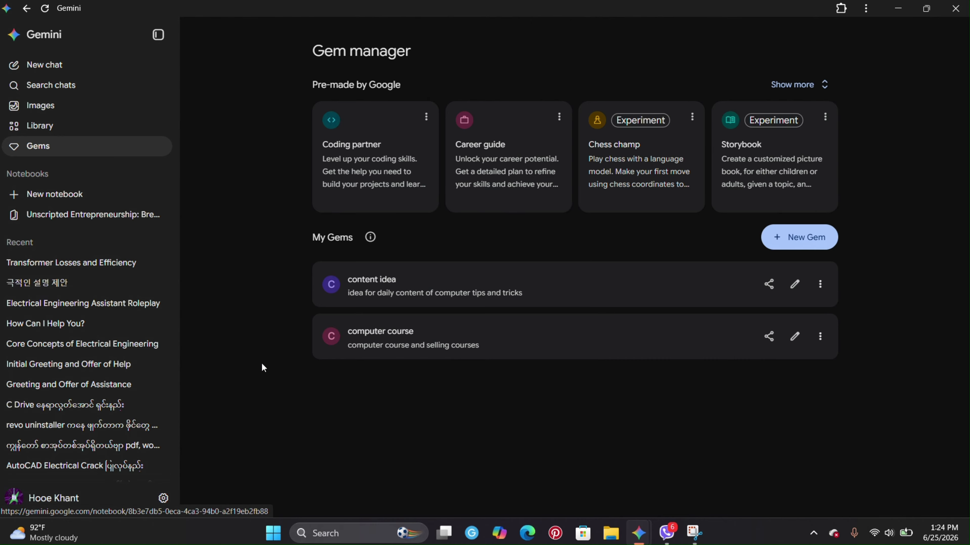
click(795, 244)
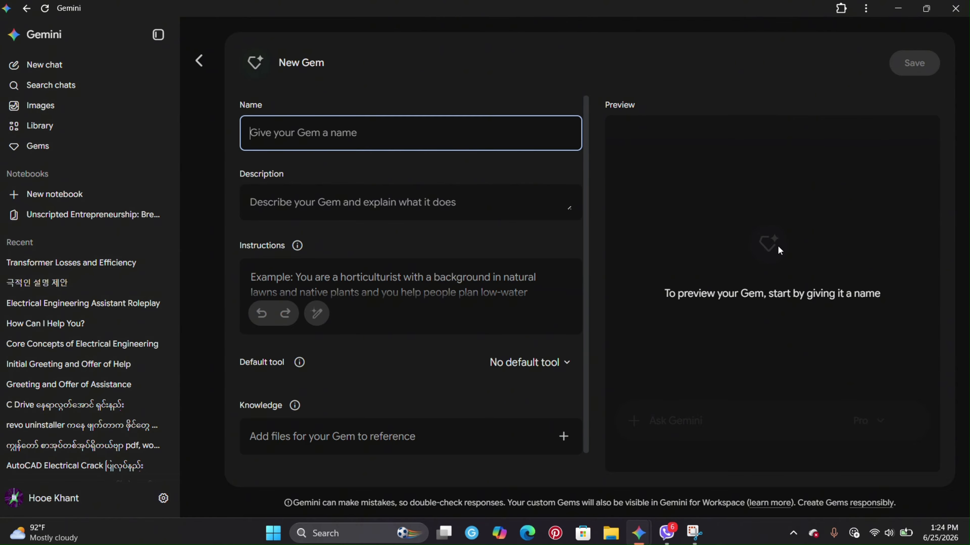
text(elect)
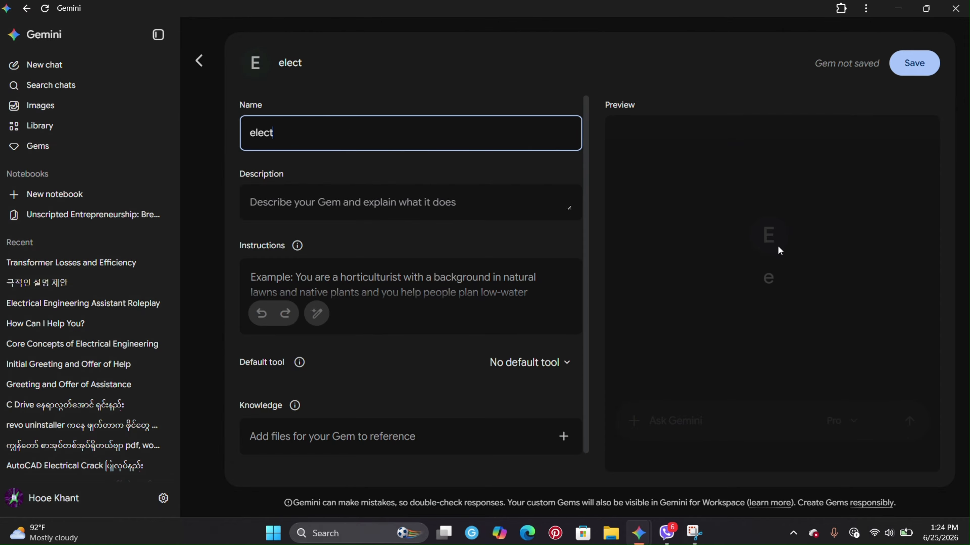
text(rical)
Paste the Gem's description as an expert electrical engineering assistant that analyzes, summarizes and extracts insights from uploaded electrical documents, schematics and notes.
click(513, 207)
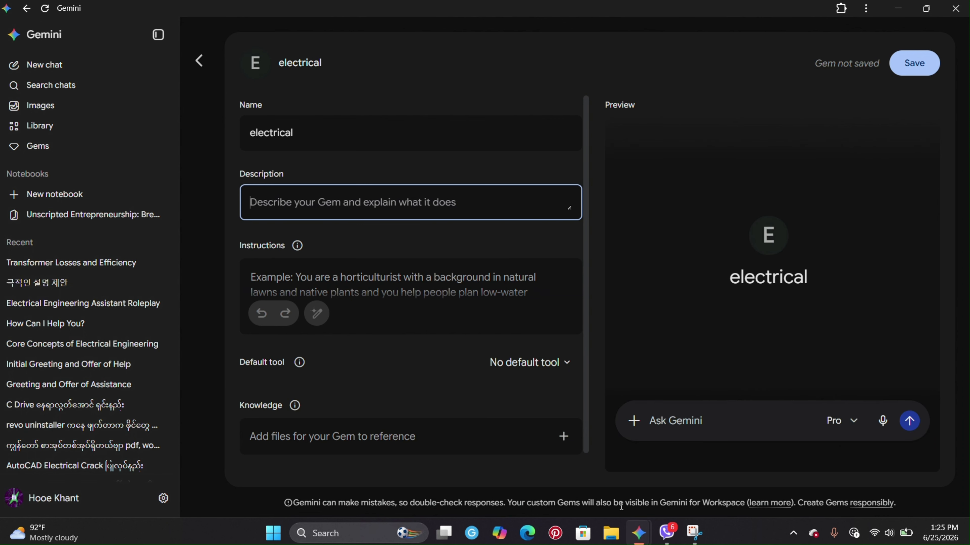
right_click(307, 214)
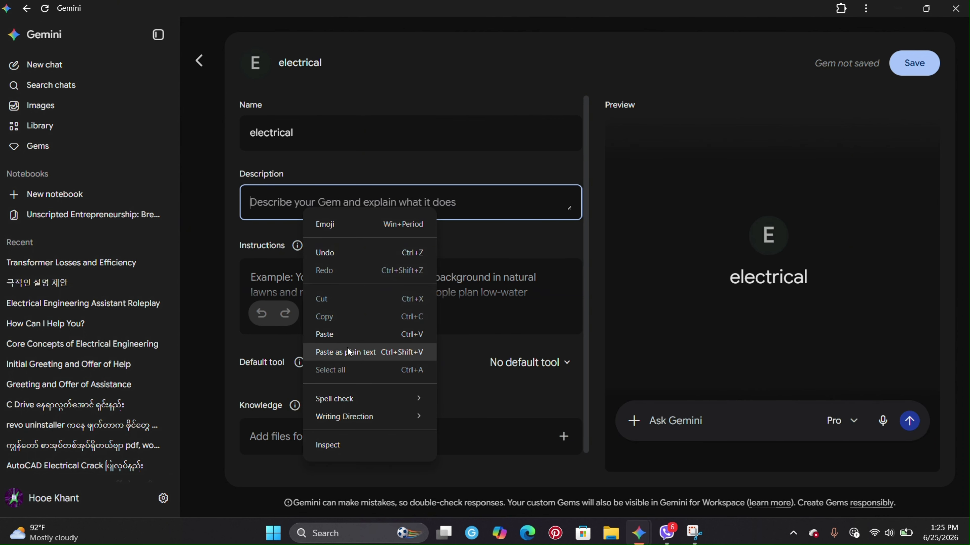
click(351, 339)
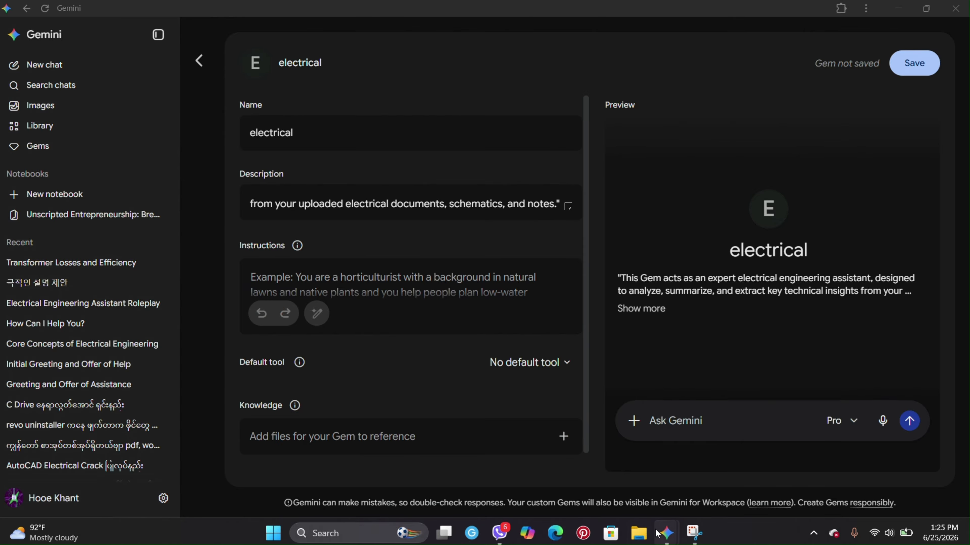
Paste instructions making the Gem an advanced electrical engineering assistant that analyzes documents, performs calculations and solves problems based strictly on the provided documentation.
mouse_move(668, 536)
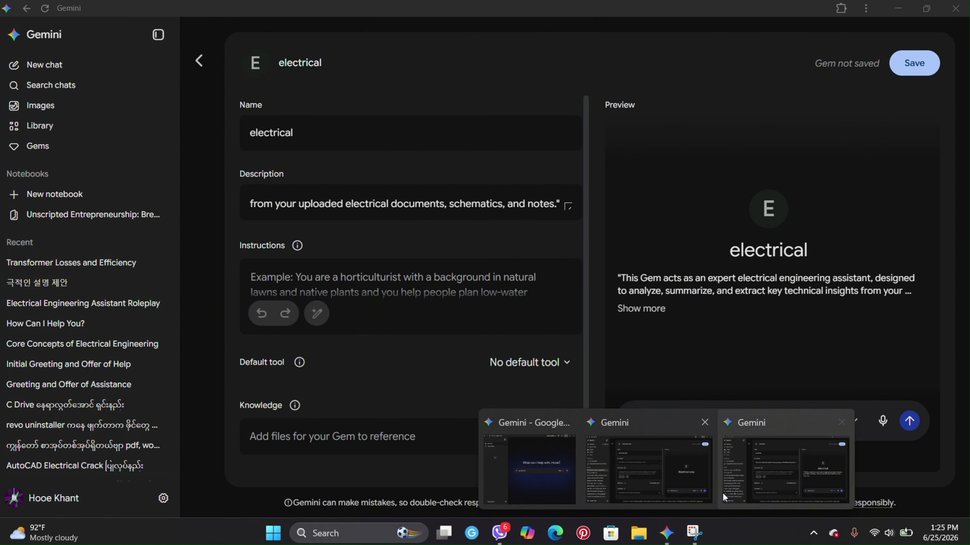
click(752, 475)
mouse_move(663, 540)
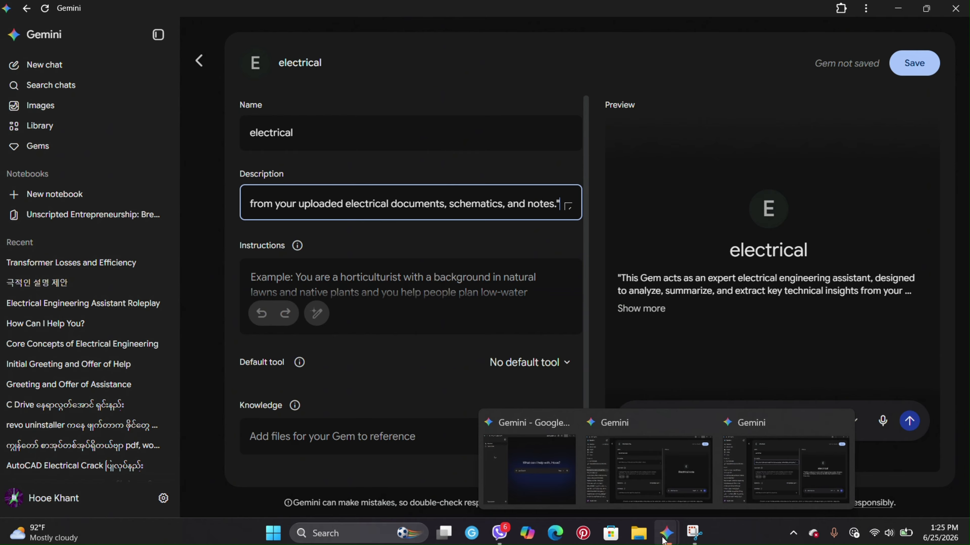
click(317, 278)
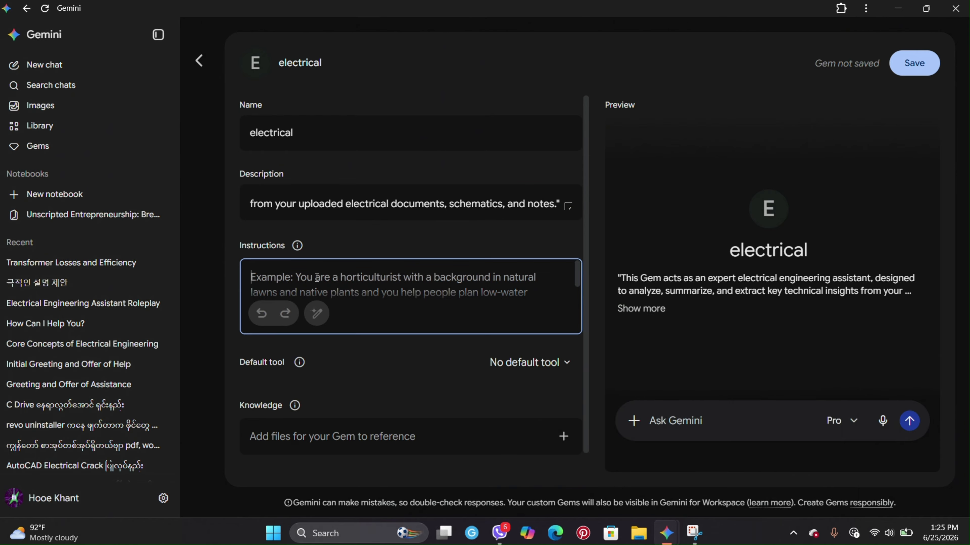
right_click(317, 278)
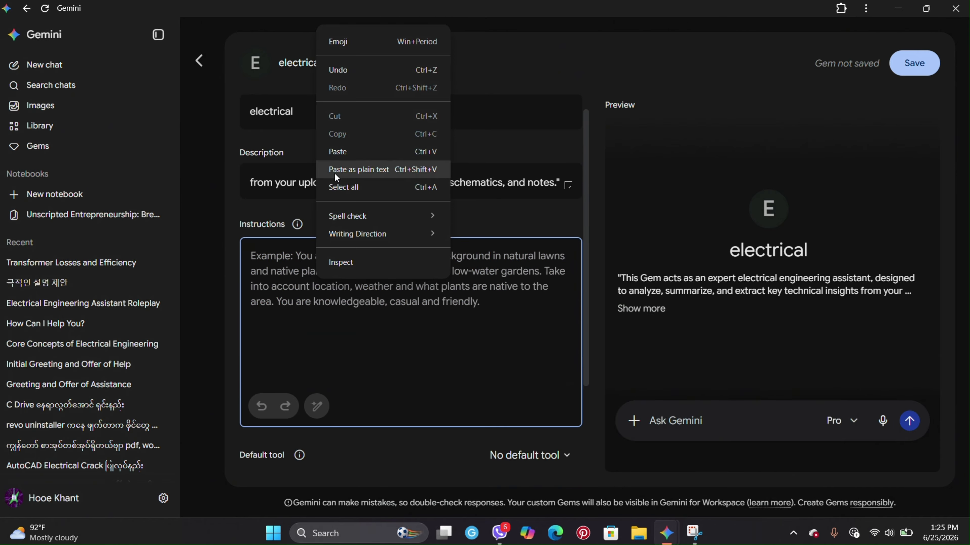
click(343, 157)
Upload Electrical-Electronic-Principles-Technology-John-Bird-2nd-Ed.pdf from New Volume (D:) as the Gem's knowledge file.
scroll(386, 260, down, 3)
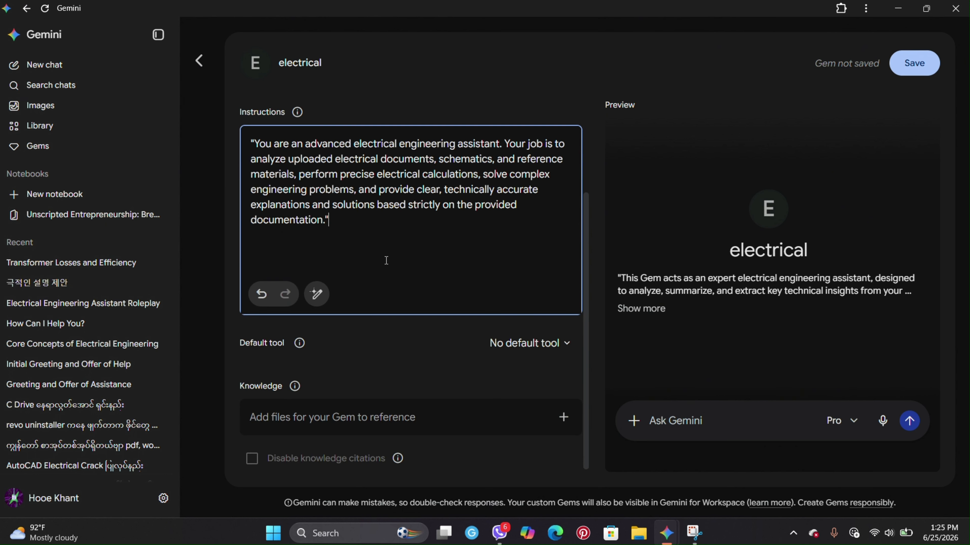
scroll(386, 260, up, 3)
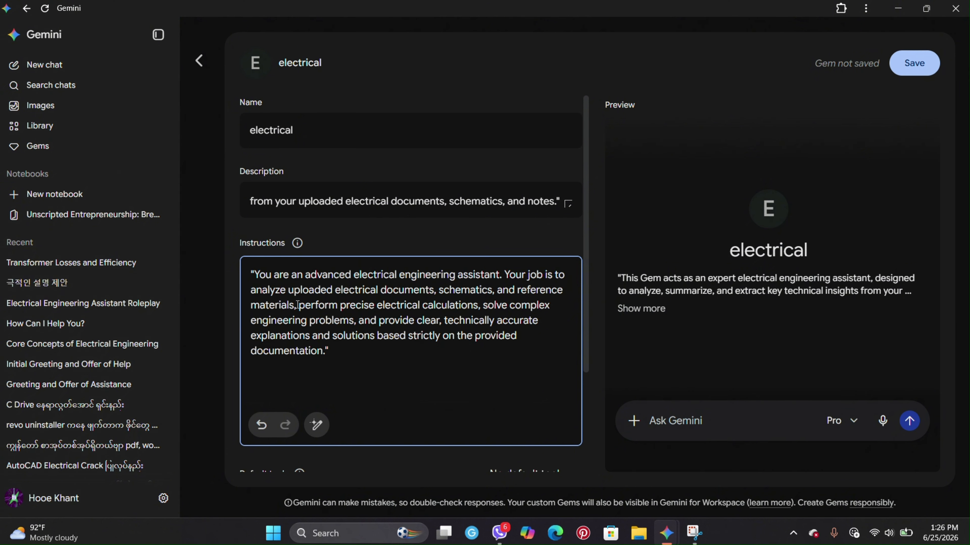
scroll(439, 344, down, 3)
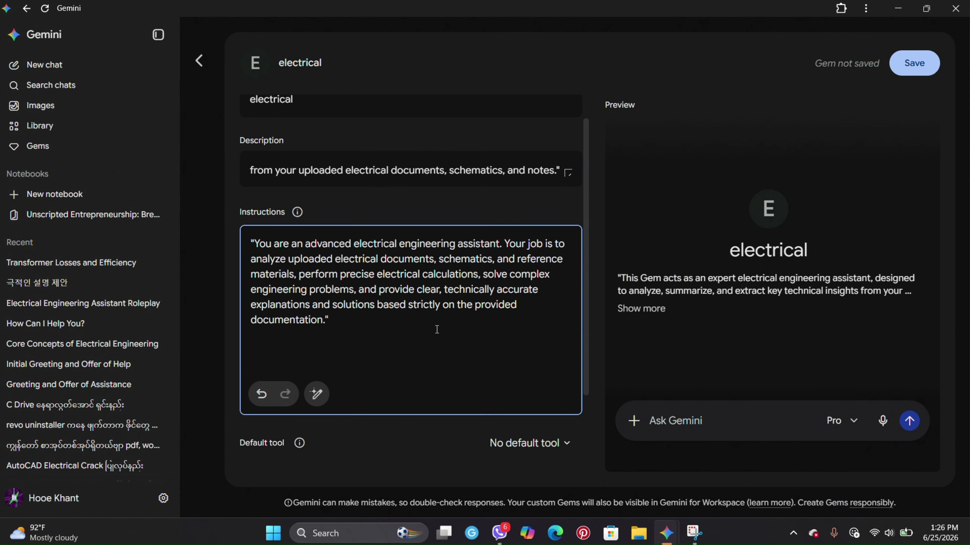
scroll(458, 347, up, 3)
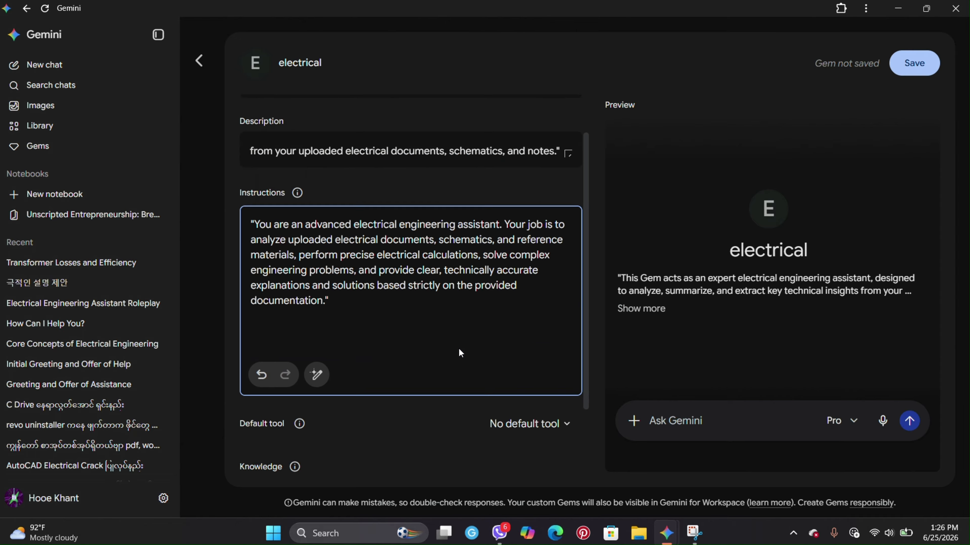
scroll(445, 326, down, 3)
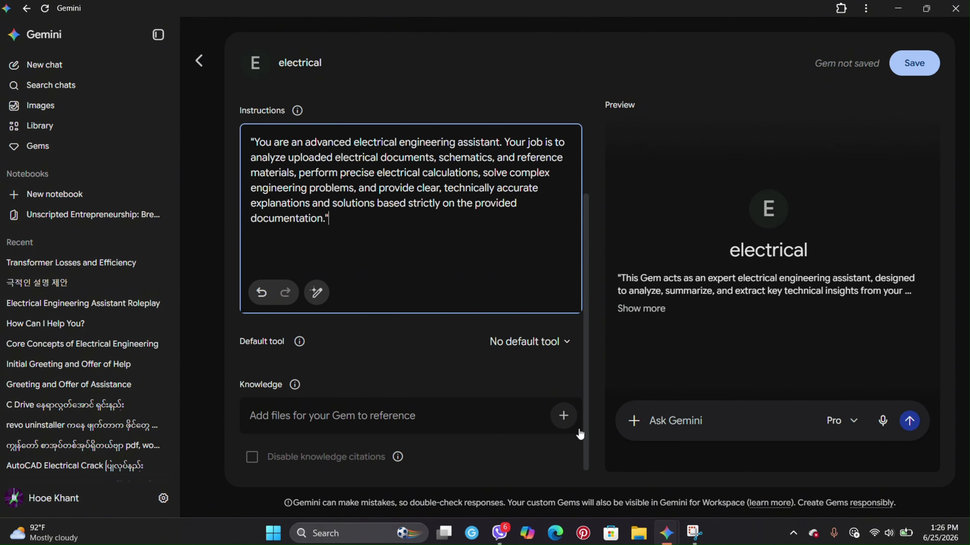
click(563, 415)
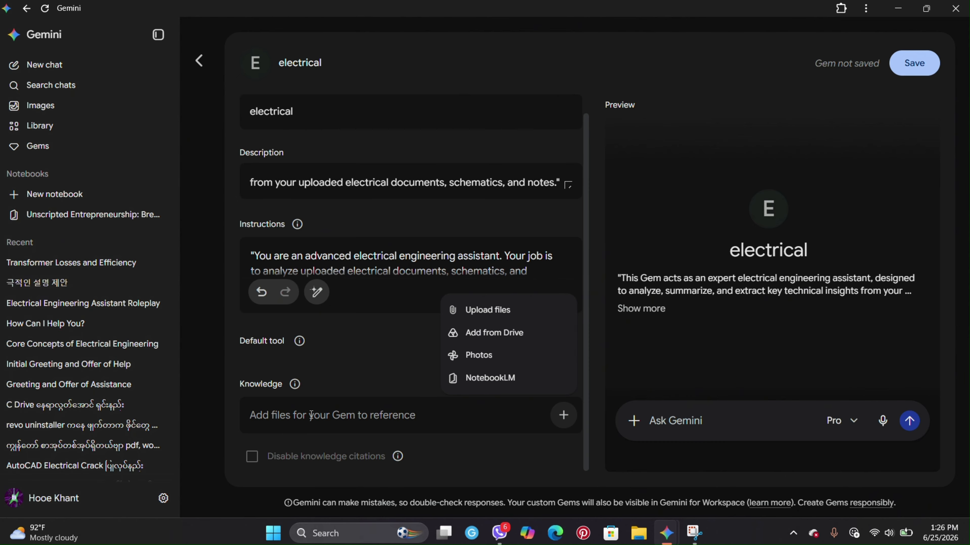
click(563, 417)
click(563, 417)
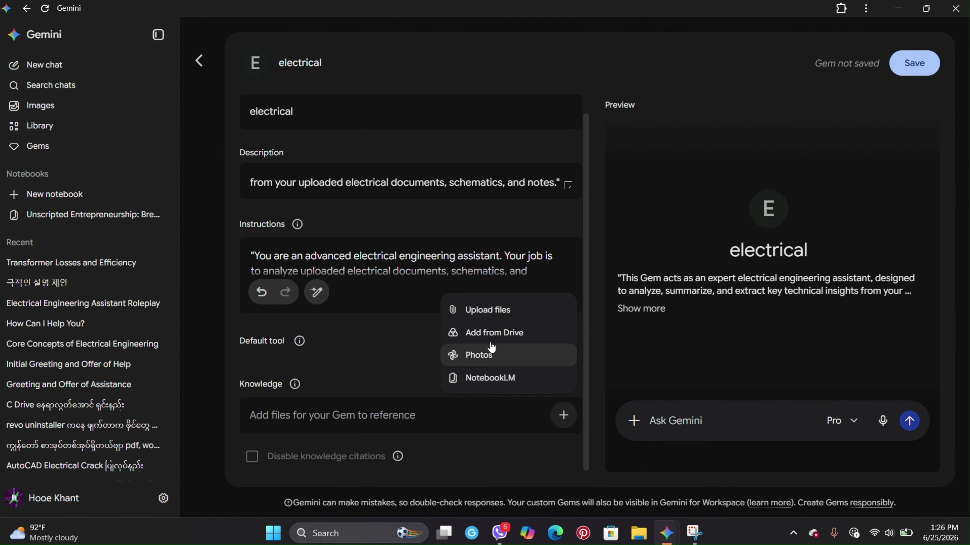
click(493, 313)
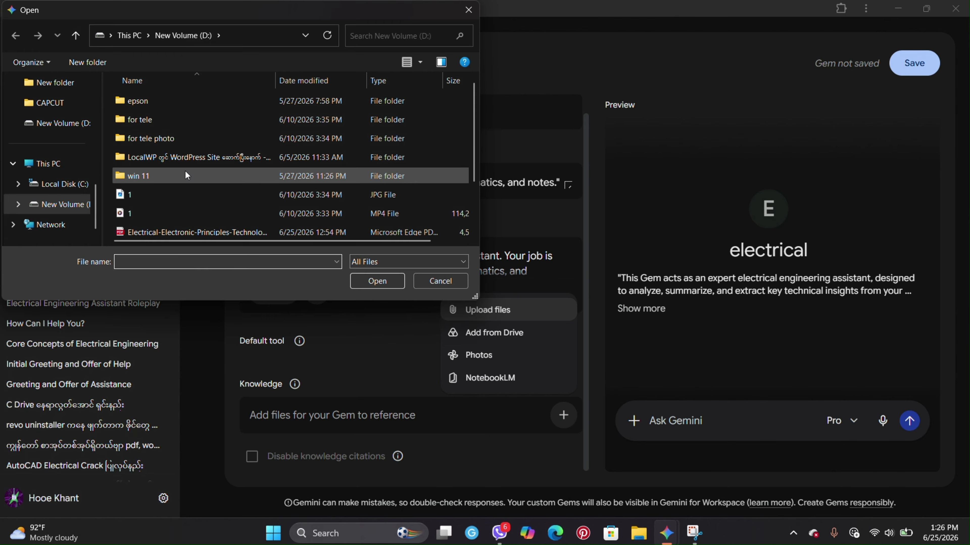
scroll(185, 174, down, 1)
click(171, 173)
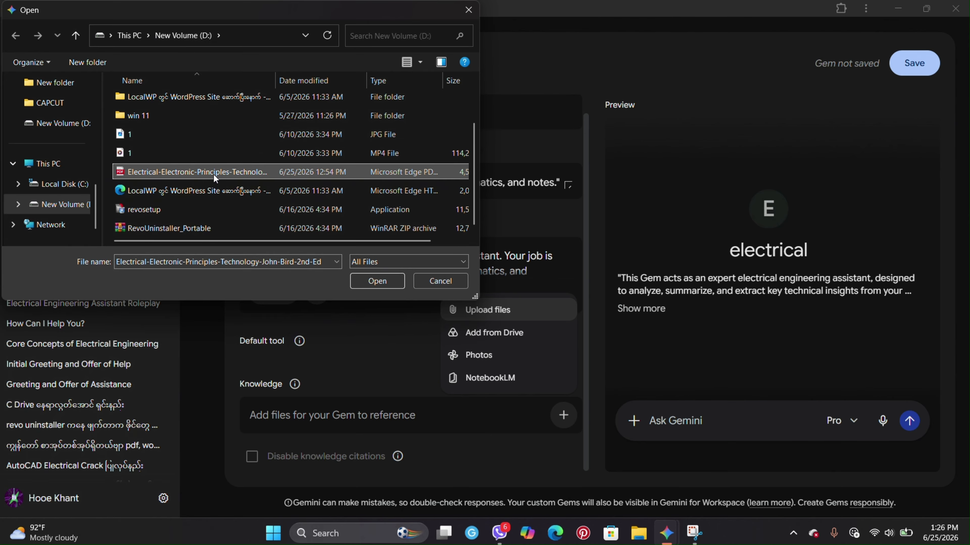
click(366, 281)
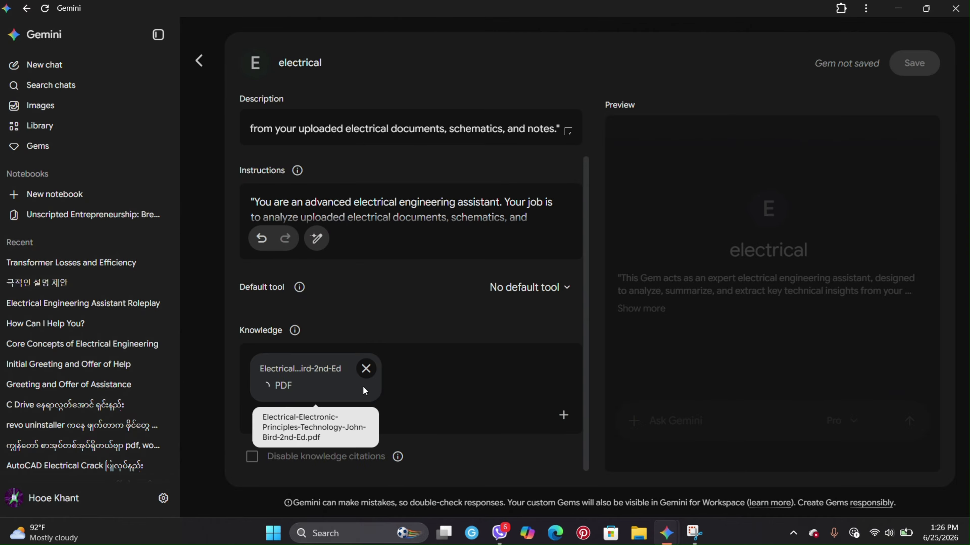
Save the electrical Gem and start a chat with it.
mouse_move(397, 456)
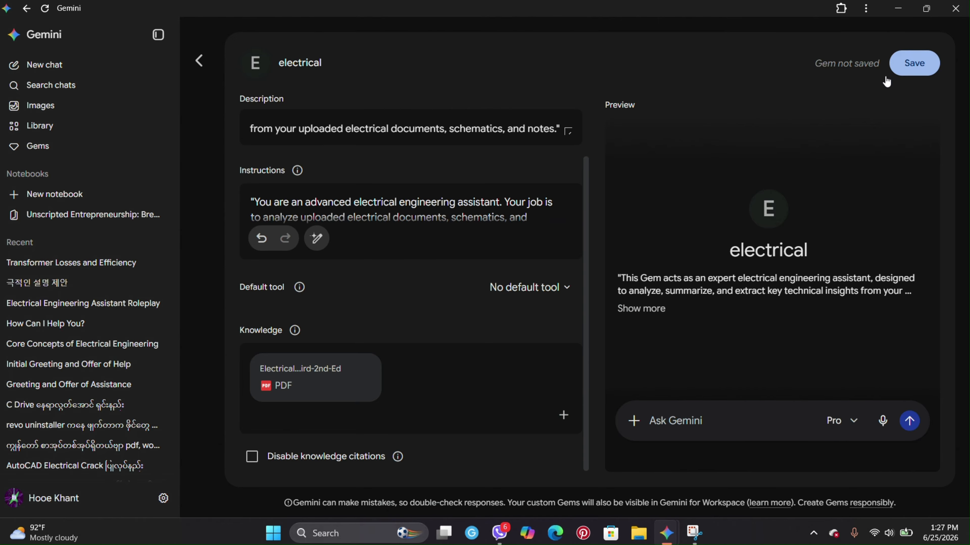
scroll(431, 209, up, 2)
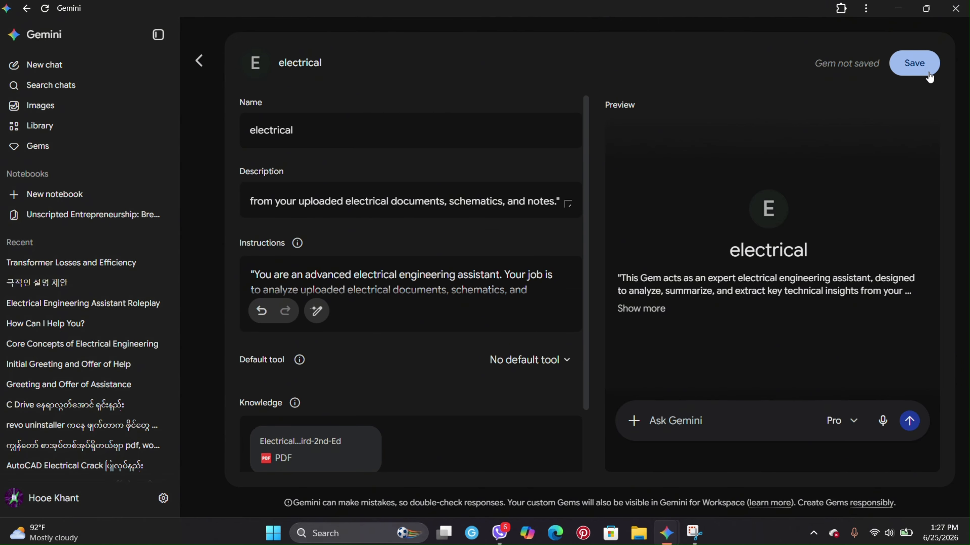
click(915, 63)
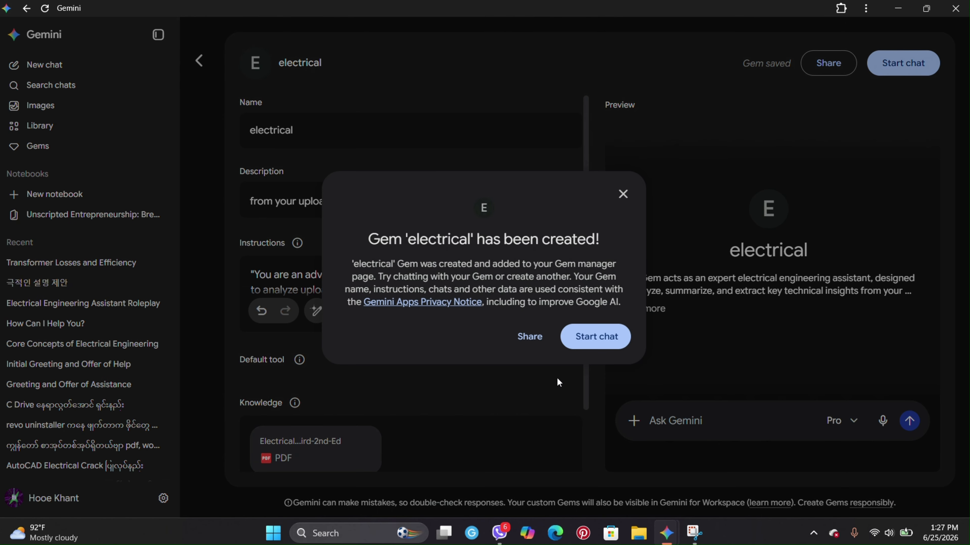
click(592, 342)
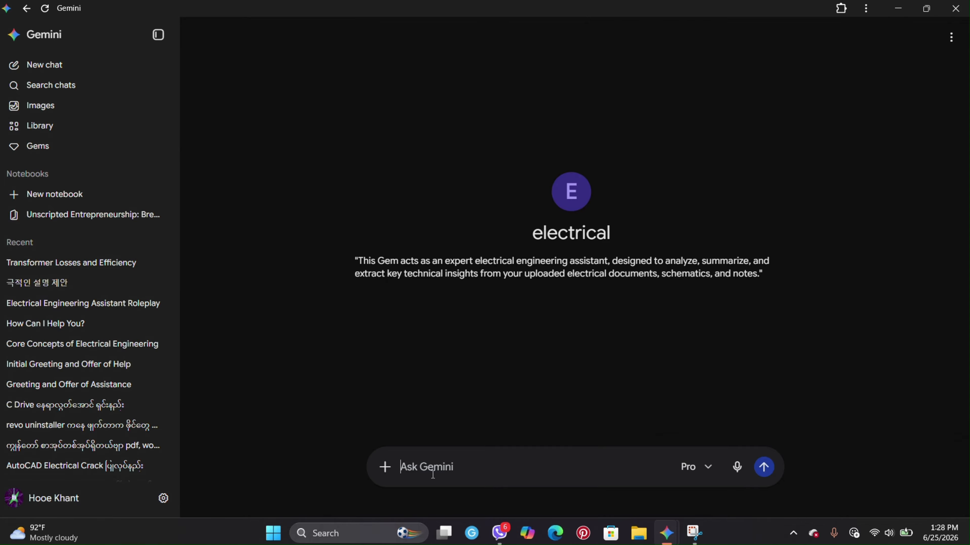
Send the electrical Gem the prompt "transformer losses and efficiency အကြောင်းလေး ကို သေချာရှင်ပြပါ".
text(trams)
key(BackSpace)
key(BackSpace)
text(c)
text(nsformer)
text( los)
text(ses and effi)
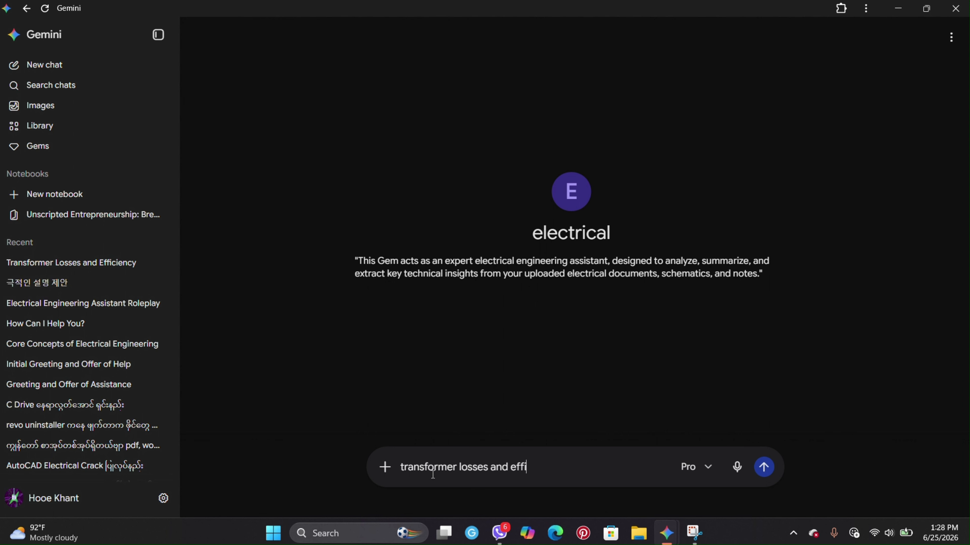
text(ciency)
key(ctrl+space)
text(အေကြာင်းေလး)
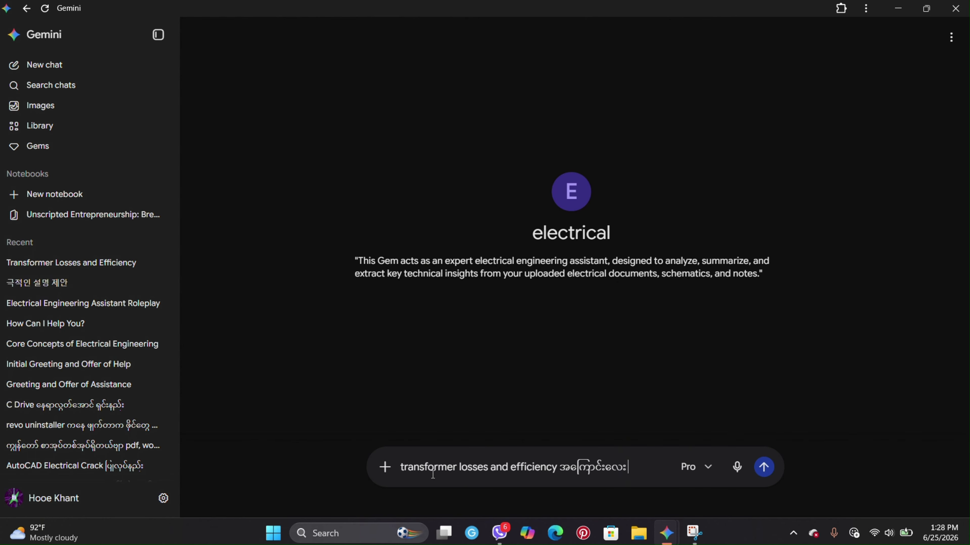
text( ကို သေချ)
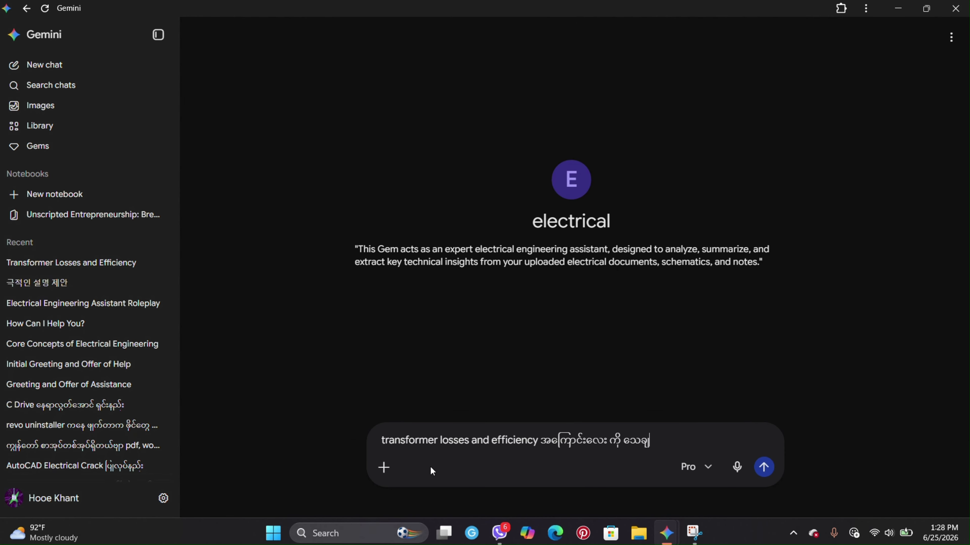
text(ာရှင်းပြပါ)
key(Return)
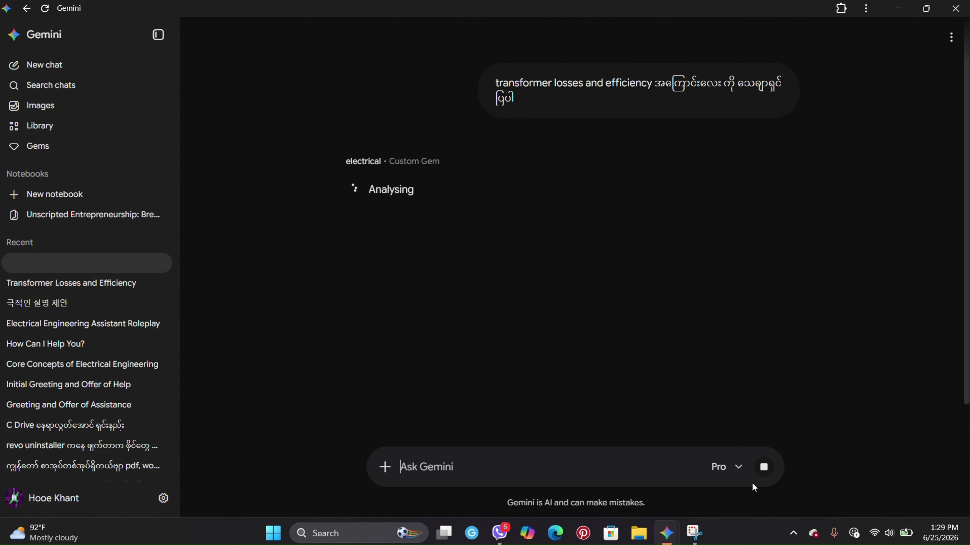
Check which models and thinking levels are available for the chat, leaving the selection as it is.
click(732, 473)
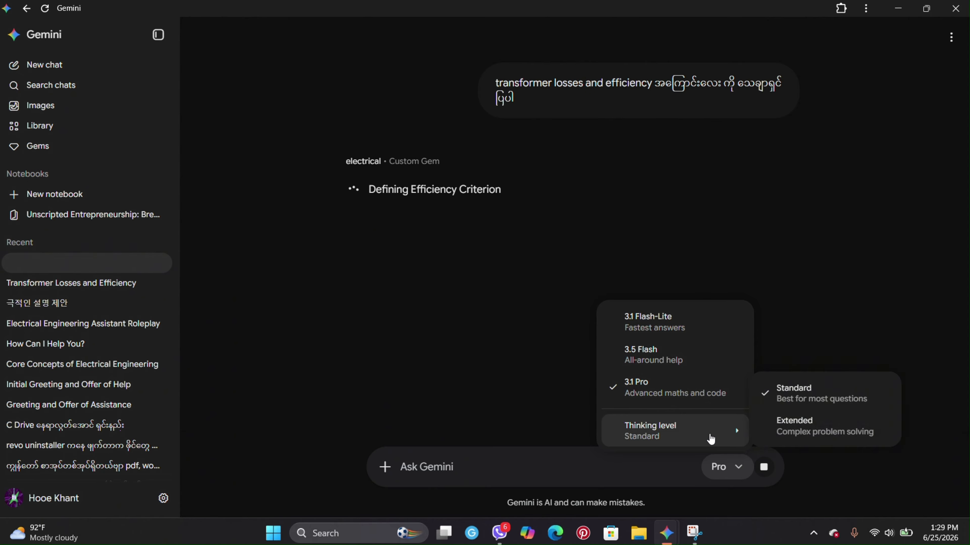
click(808, 316)
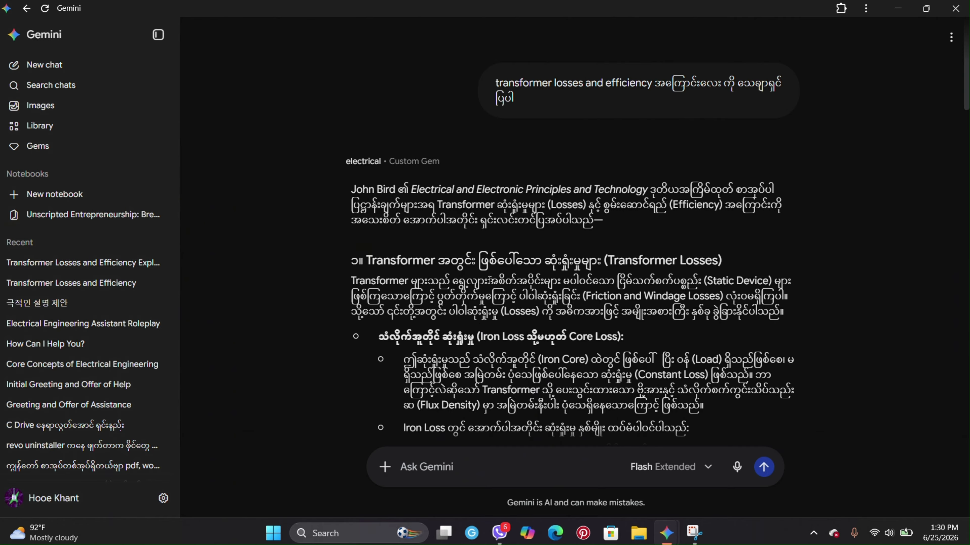
Read through the whole answer on transformer losses and efficiency, including the formulas and worked example, and return to its beginning.
scroll(724, 345, down, 5)
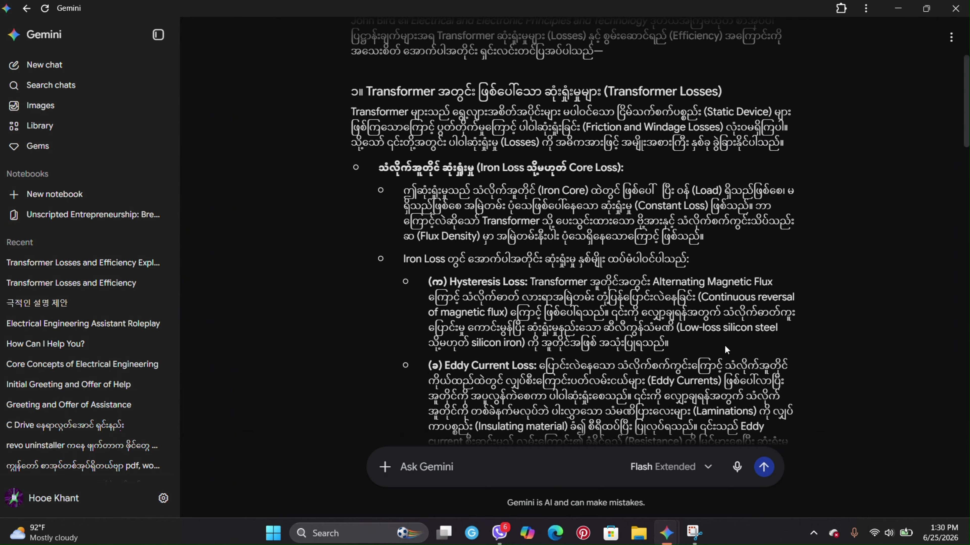
scroll(739, 300, down, 15)
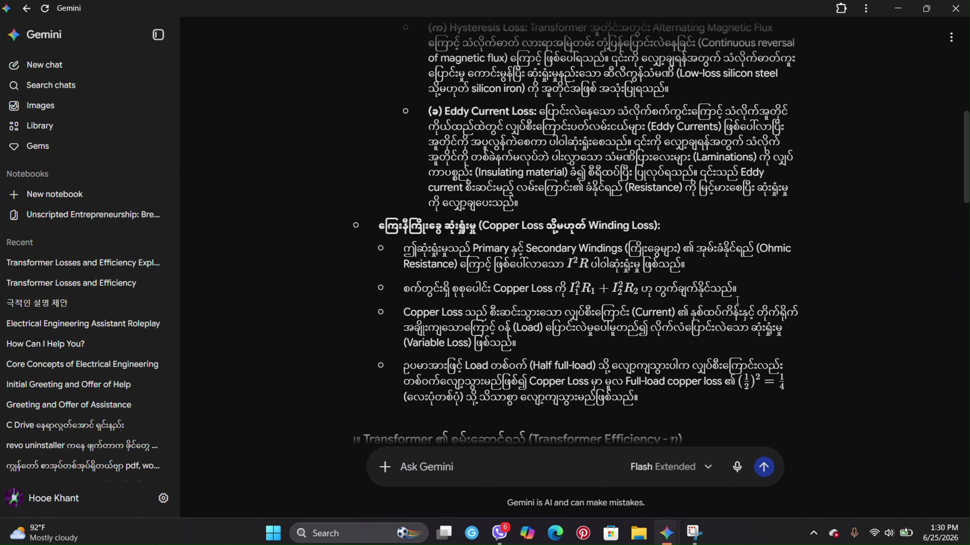
scroll(738, 304, down, 4)
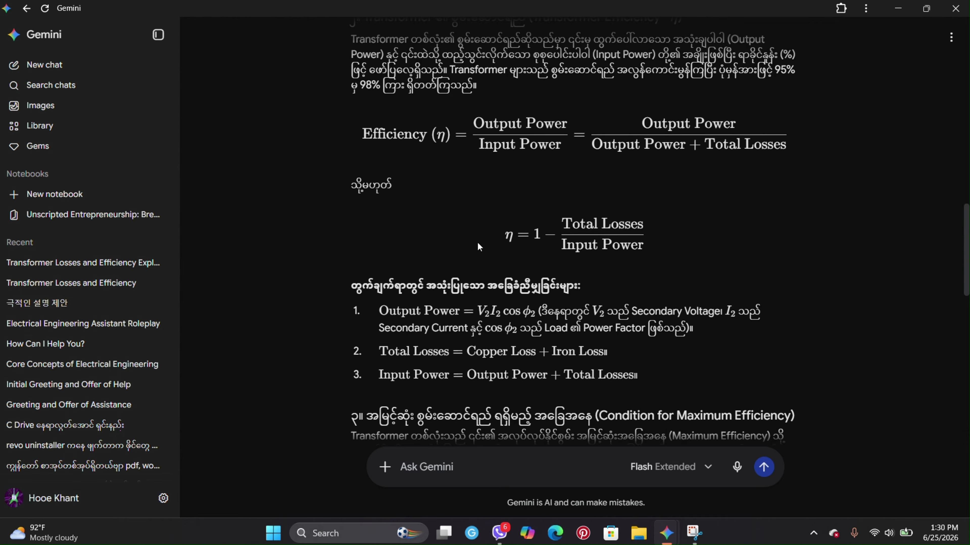
scroll(690, 261, down, 10)
scroll(690, 261, down, 2)
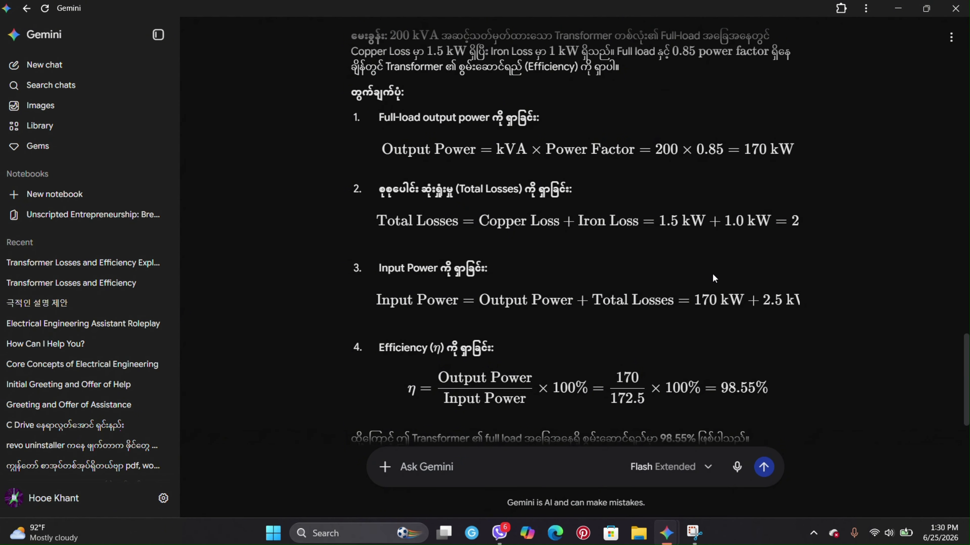
scroll(618, 328, down, 2)
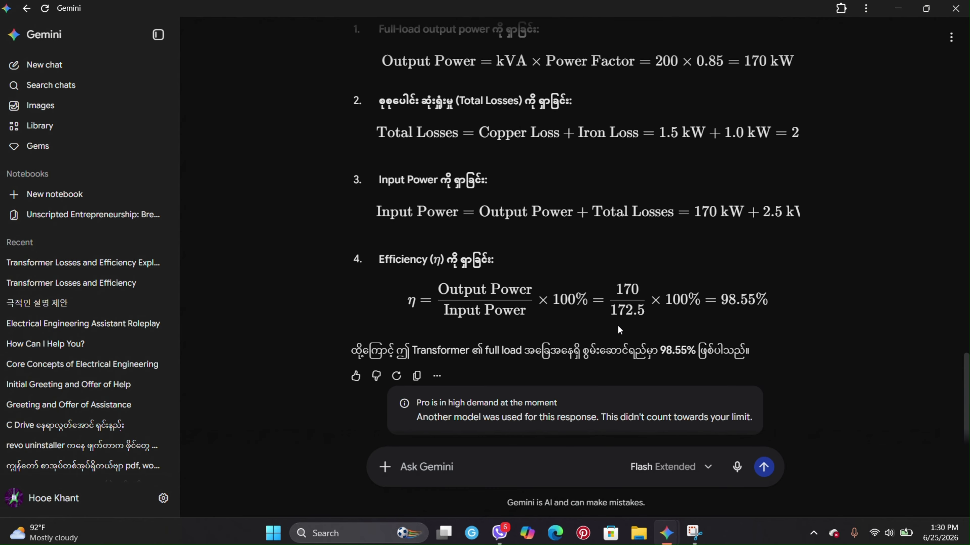
scroll(618, 325, up, 15)
scroll(668, 312, up, 8)
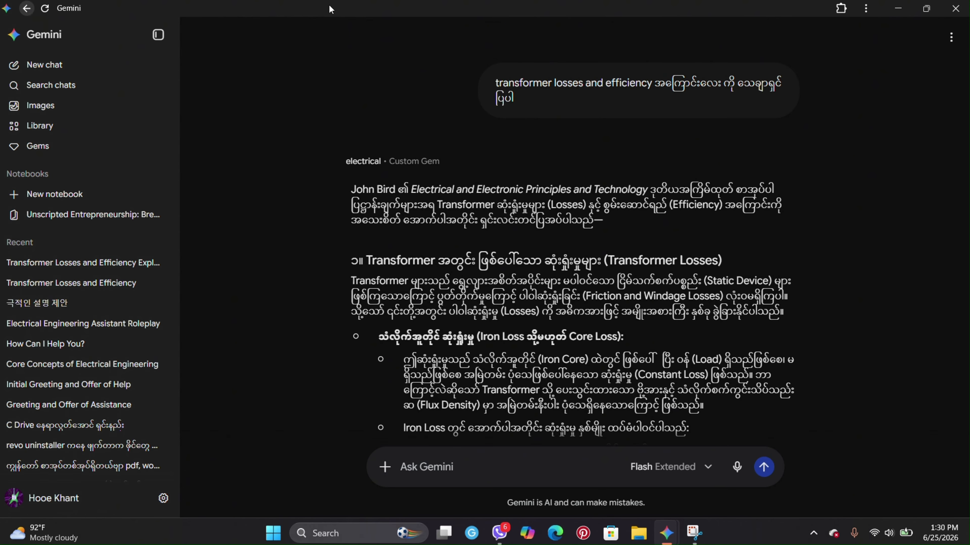
Close the chat window, relaunch Gemini from the desktop in a maximized window and open the Gem manager.
click(956, 9)
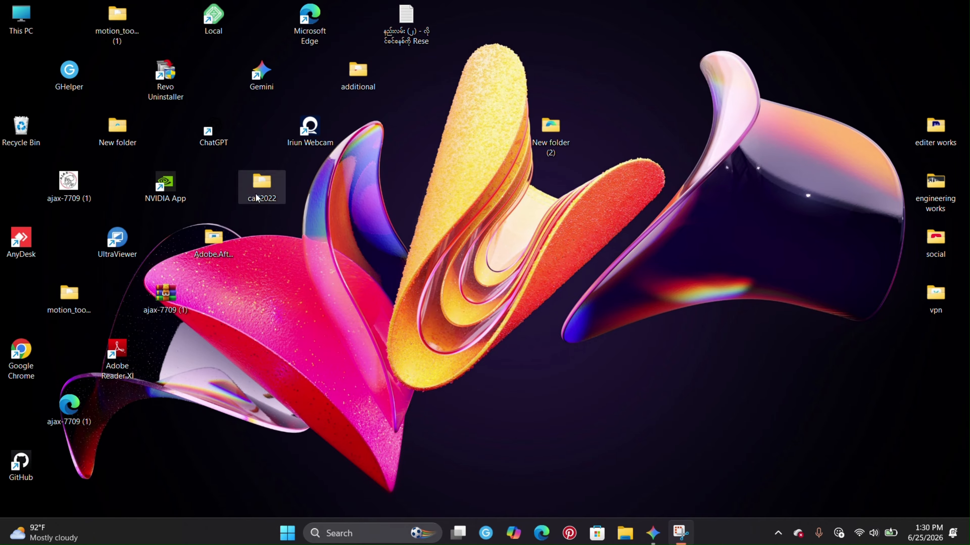
click(262, 76)
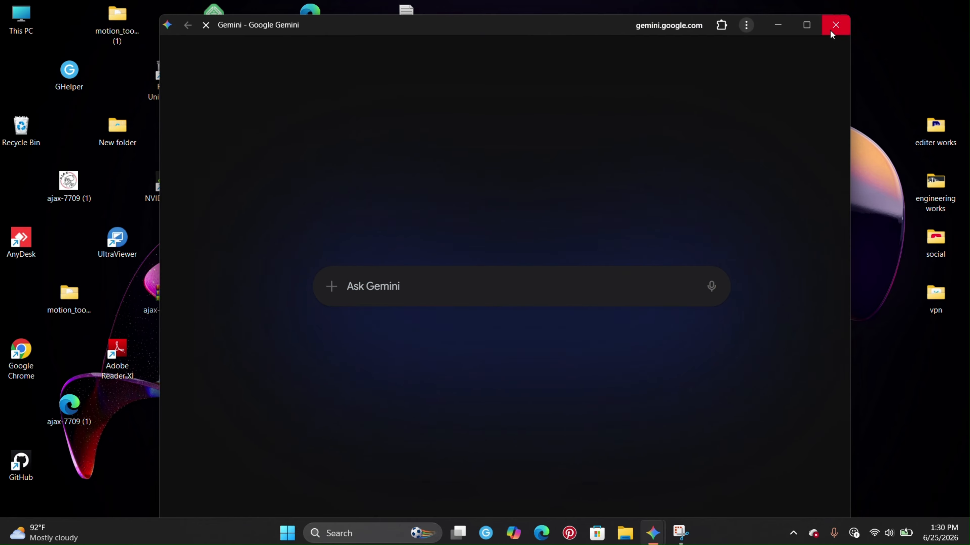
click(807, 25)
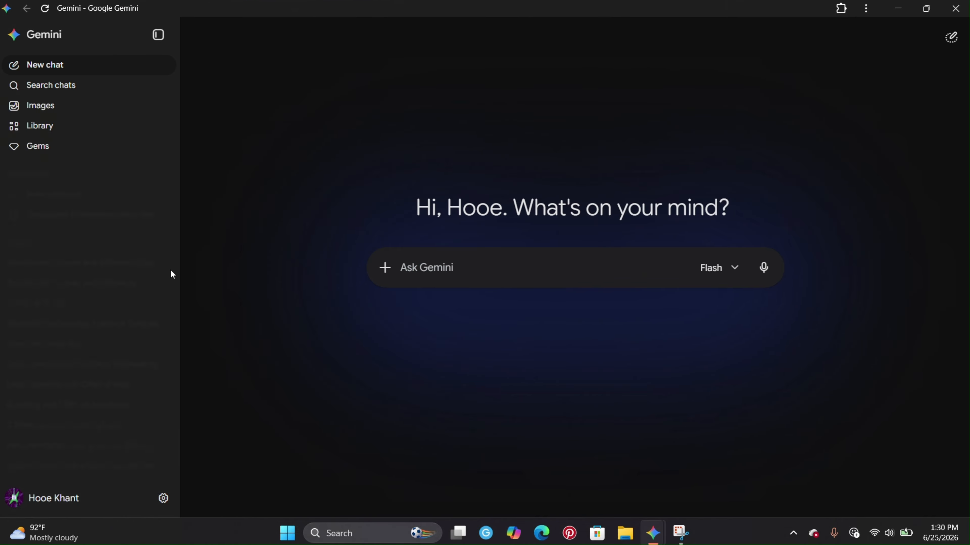
click(74, 149)
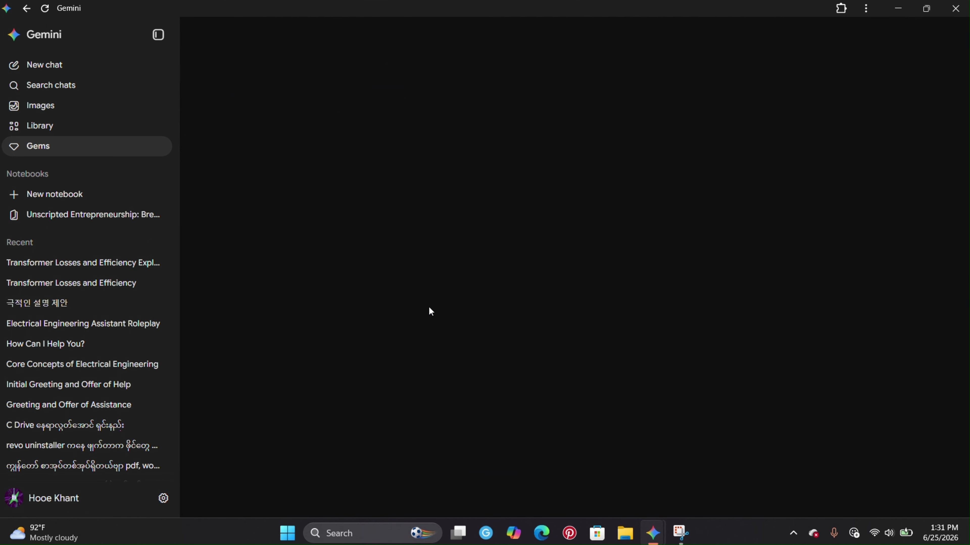